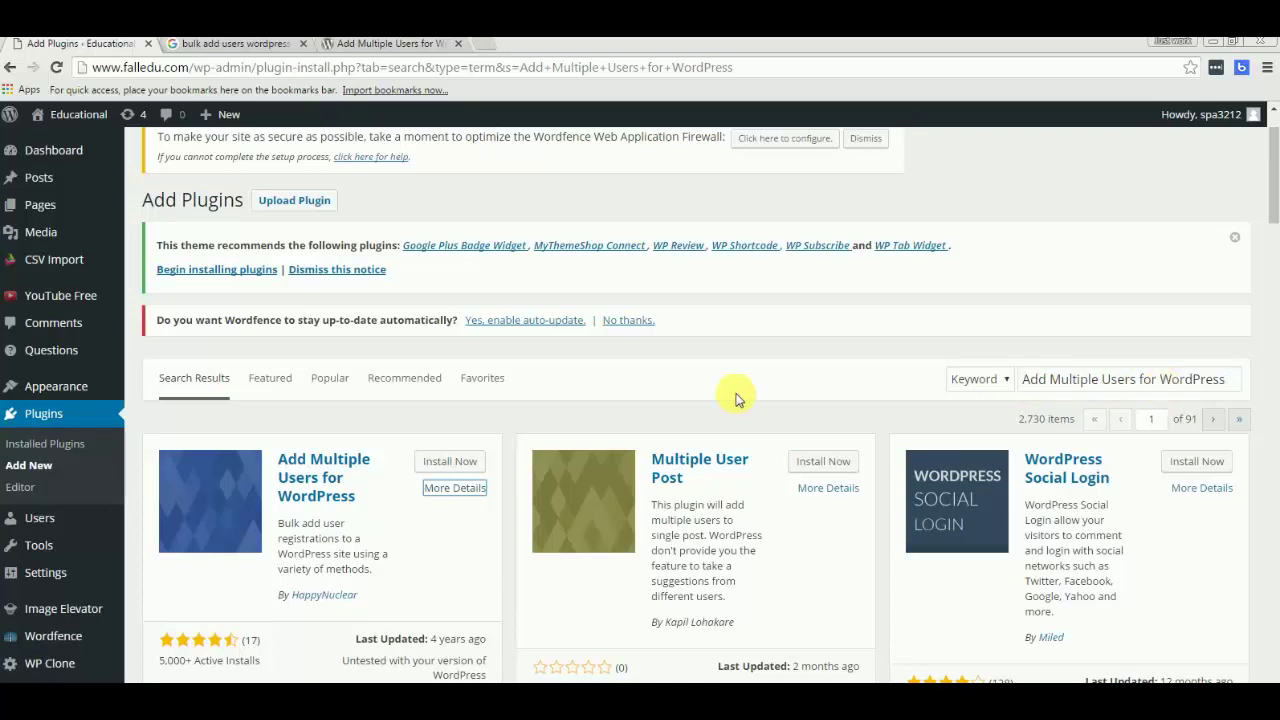
# Install the Add Multiple Users for WordPress 2.0.0 plugin from the search results.
pyautogui.scroll(-1, 737, 394)
pyautogui.click(444, 488)
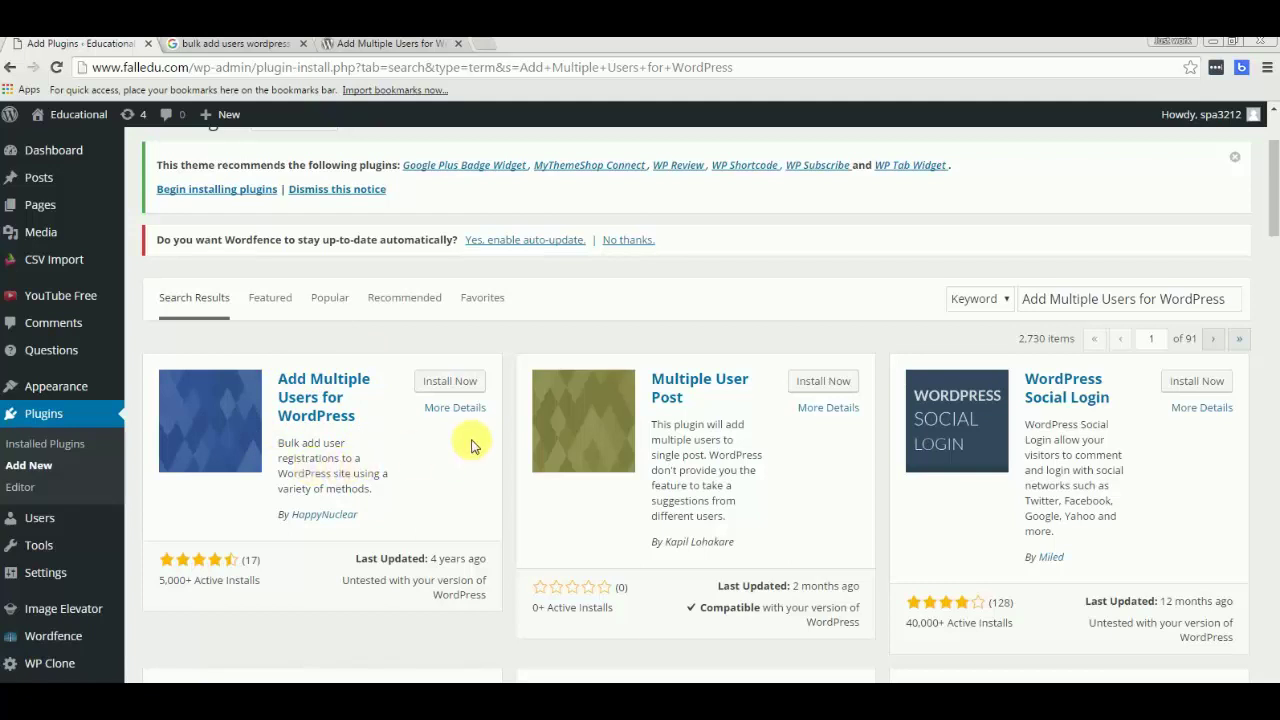
pyautogui.click(455, 382)
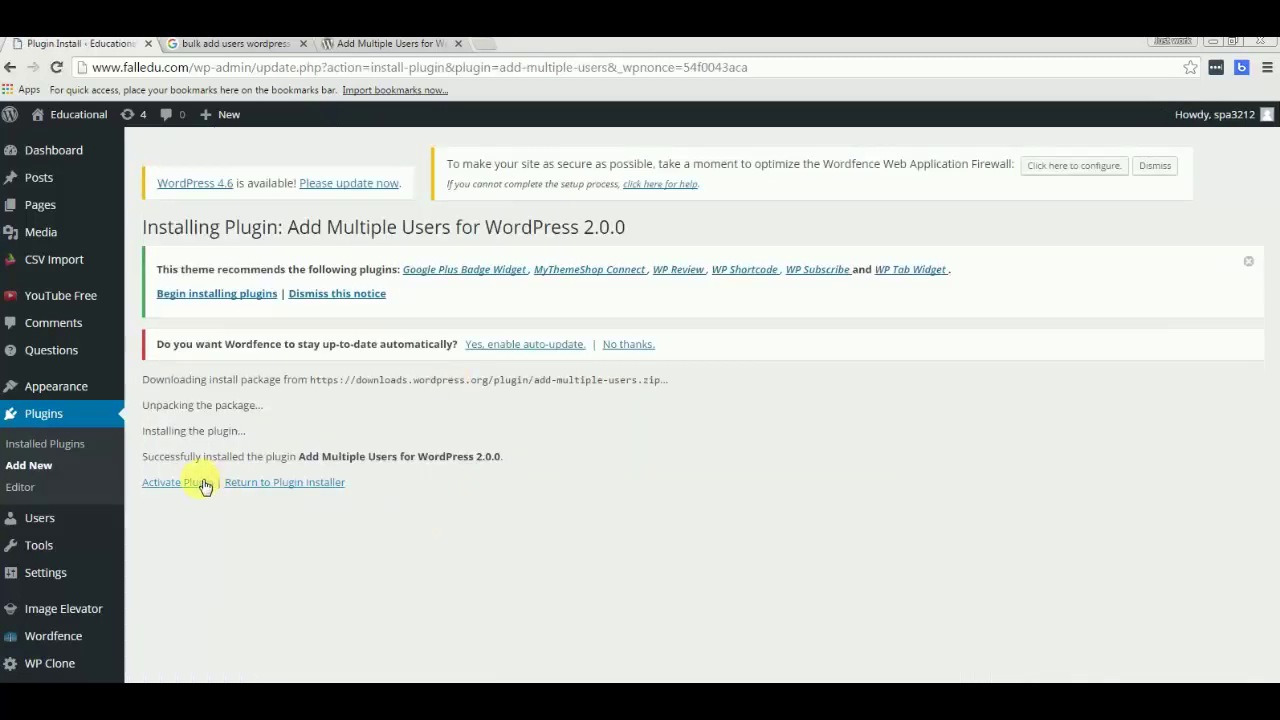
# Activate Add Multiple Users and reveal the new AMU admin sidebar submenu.
pyautogui.click(201, 481)
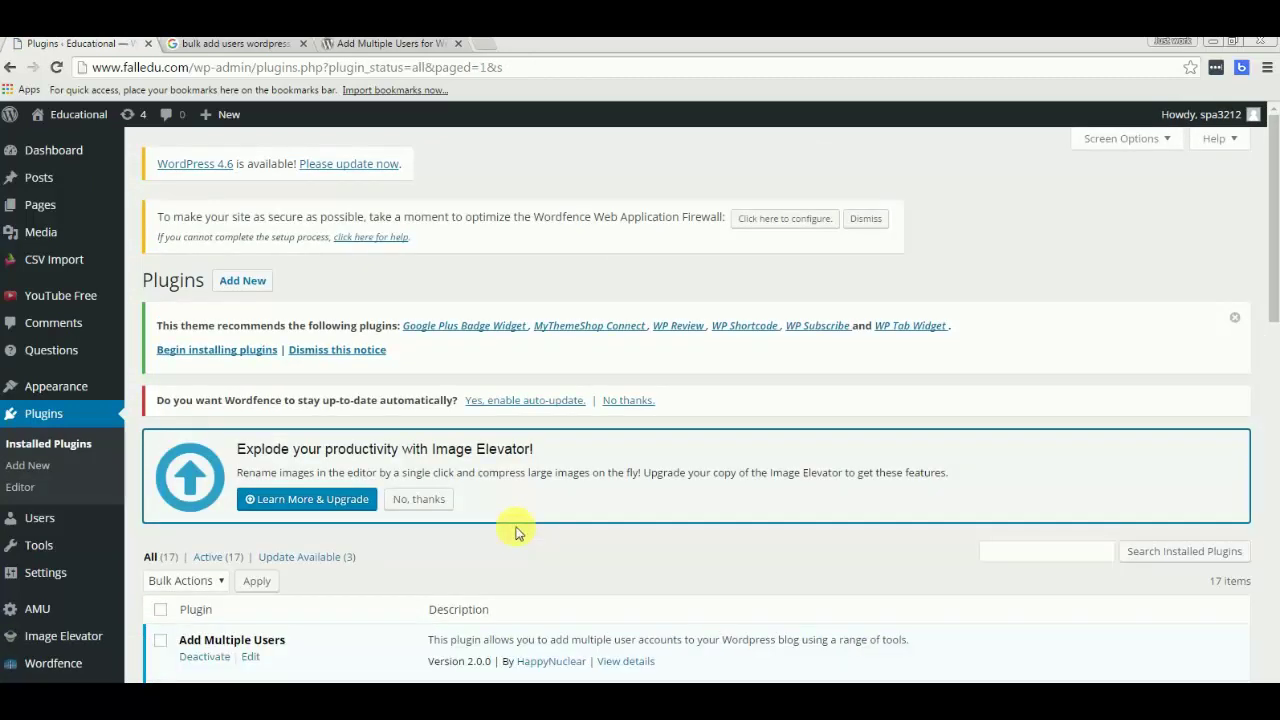
pyautogui.scroll(-1, 571, 531)
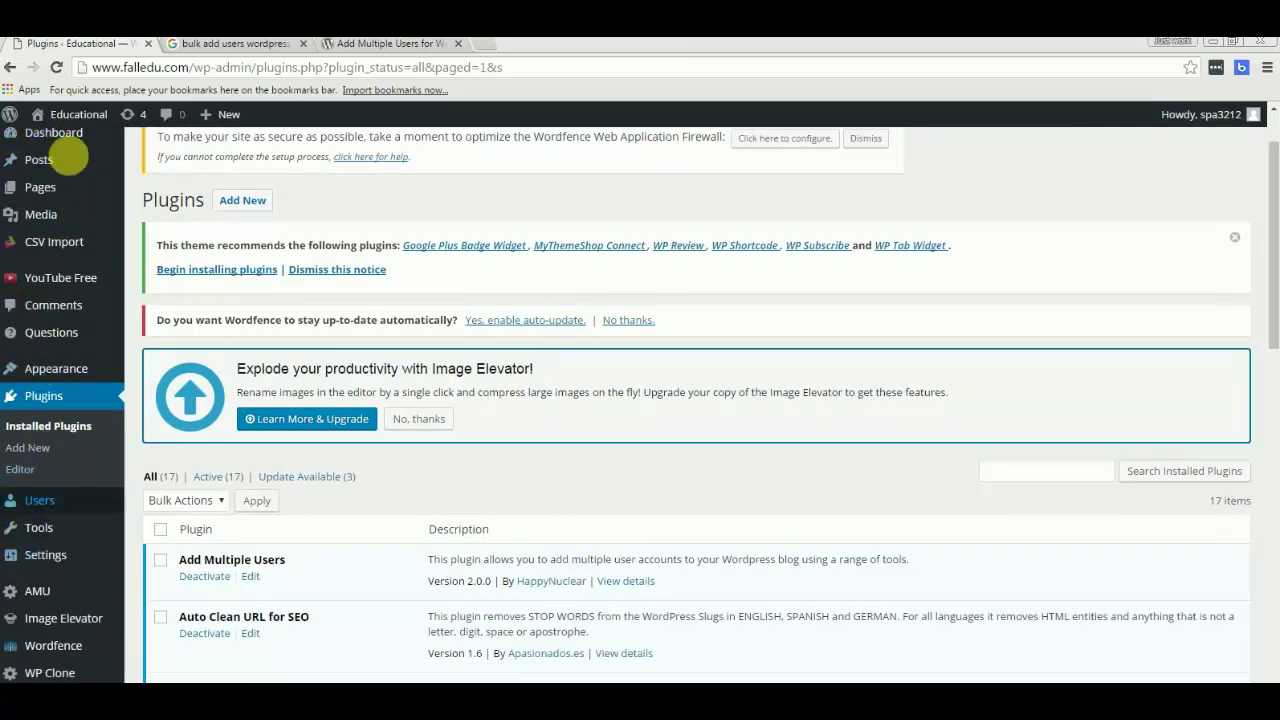
pyautogui.scroll(1, 50, 300)
pyautogui.scroll(-2, 60, 420)
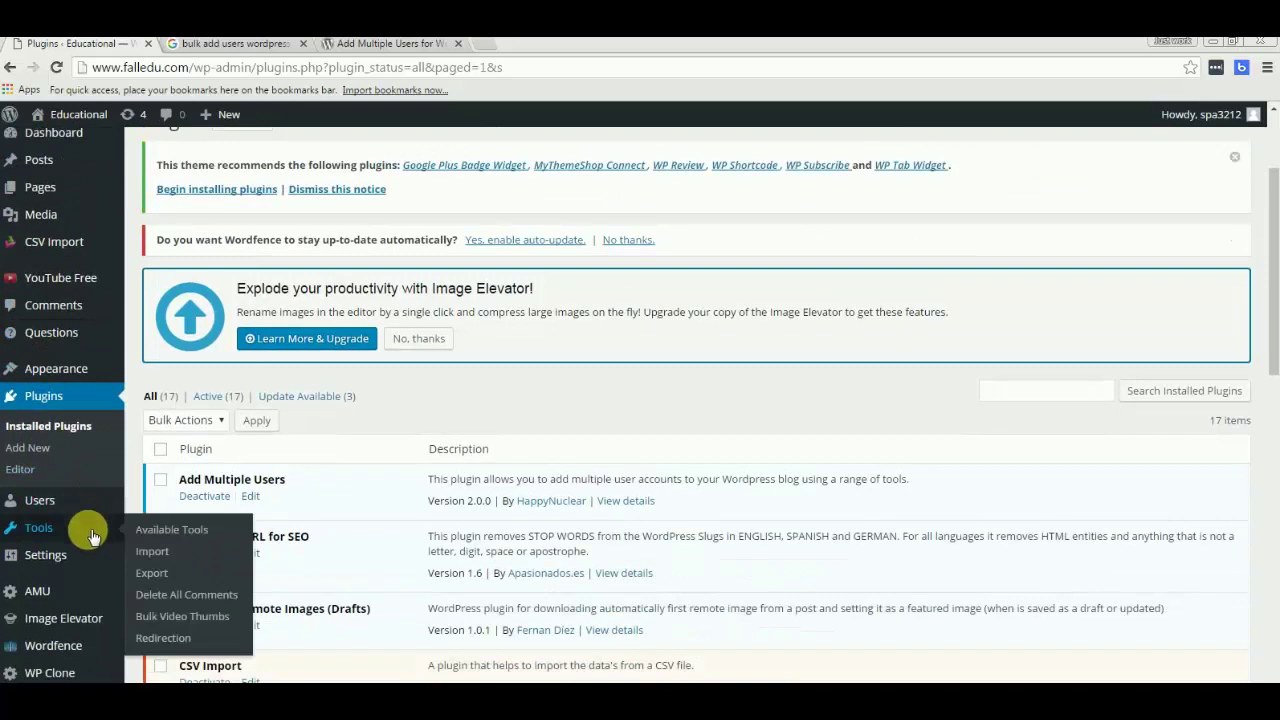
pyautogui.moveTo(48, 595)
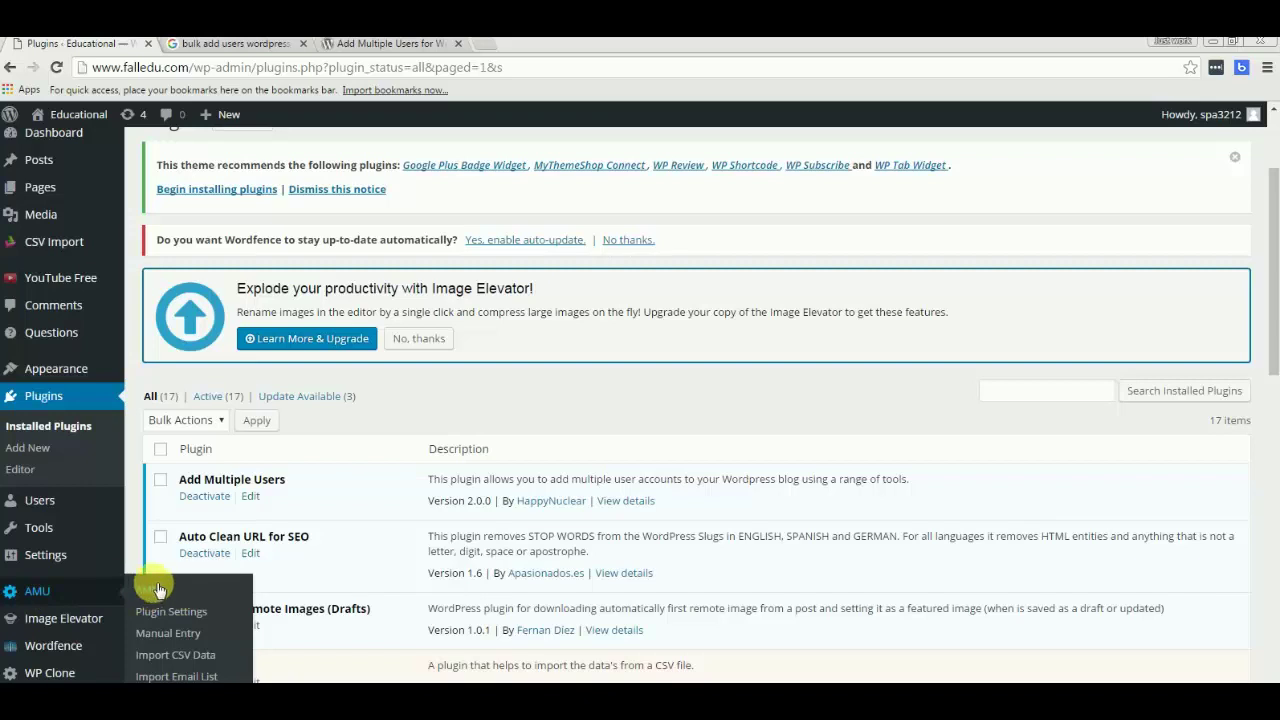
# Open AMU Import CSV Data and read the CSV paste-box instructions.
pyautogui.click(185, 657)
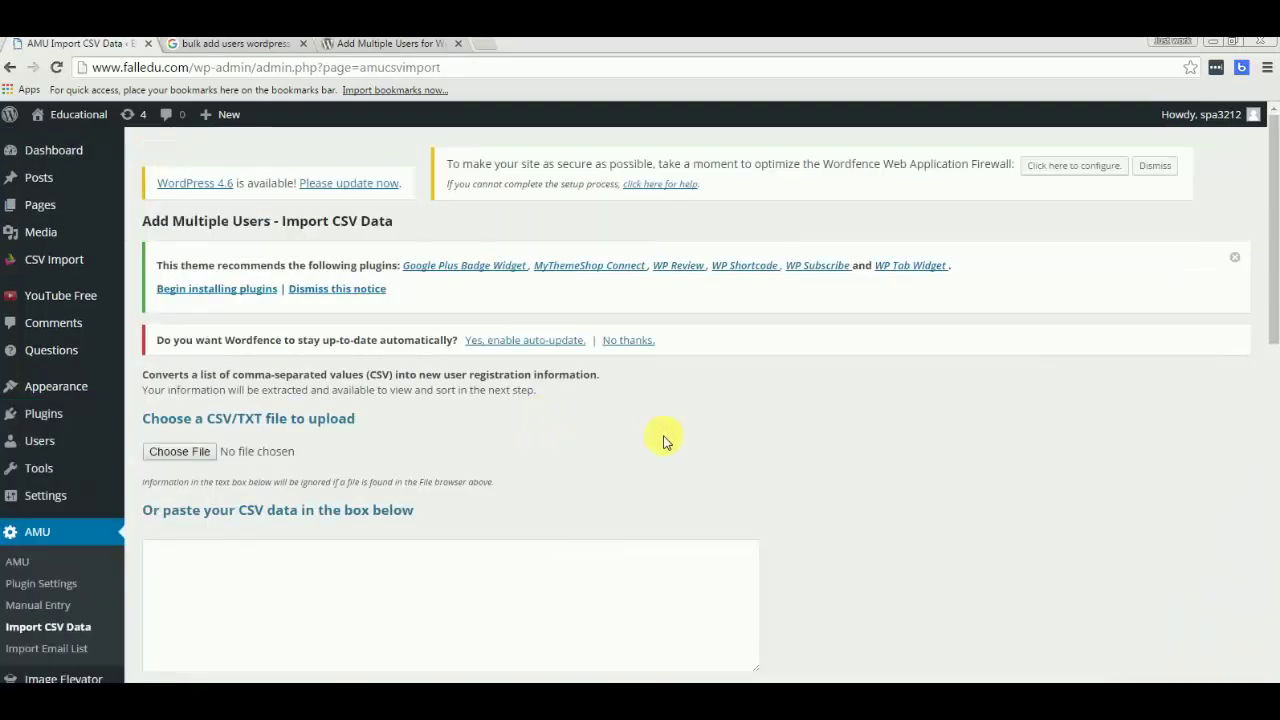
pyautogui.scroll(-1, 674, 514)
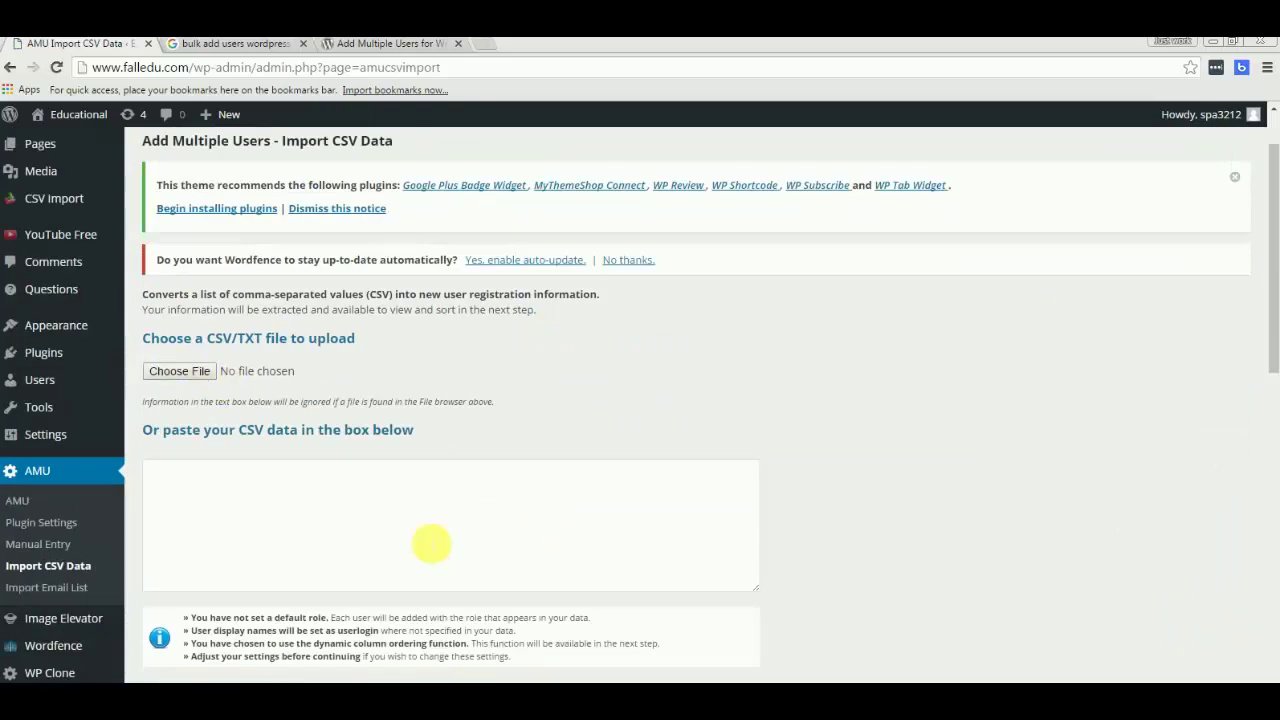
pyautogui.scroll(-1, 460, 517)
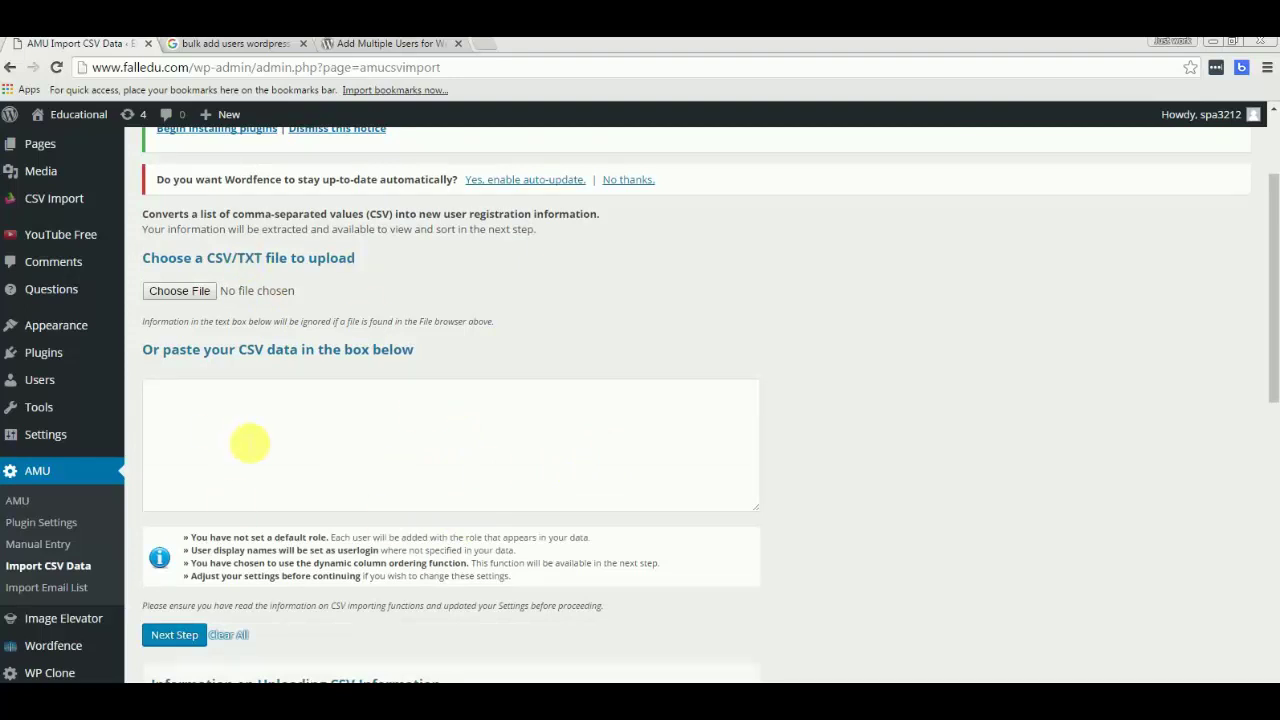
pyautogui.moveTo(301, 349); pyautogui.dragTo(428, 358)
pyautogui.click(274, 421)
# Read the CSV column-naming guidance and example line, then return to the page top.
pyautogui.scroll(-5, 327, 455)
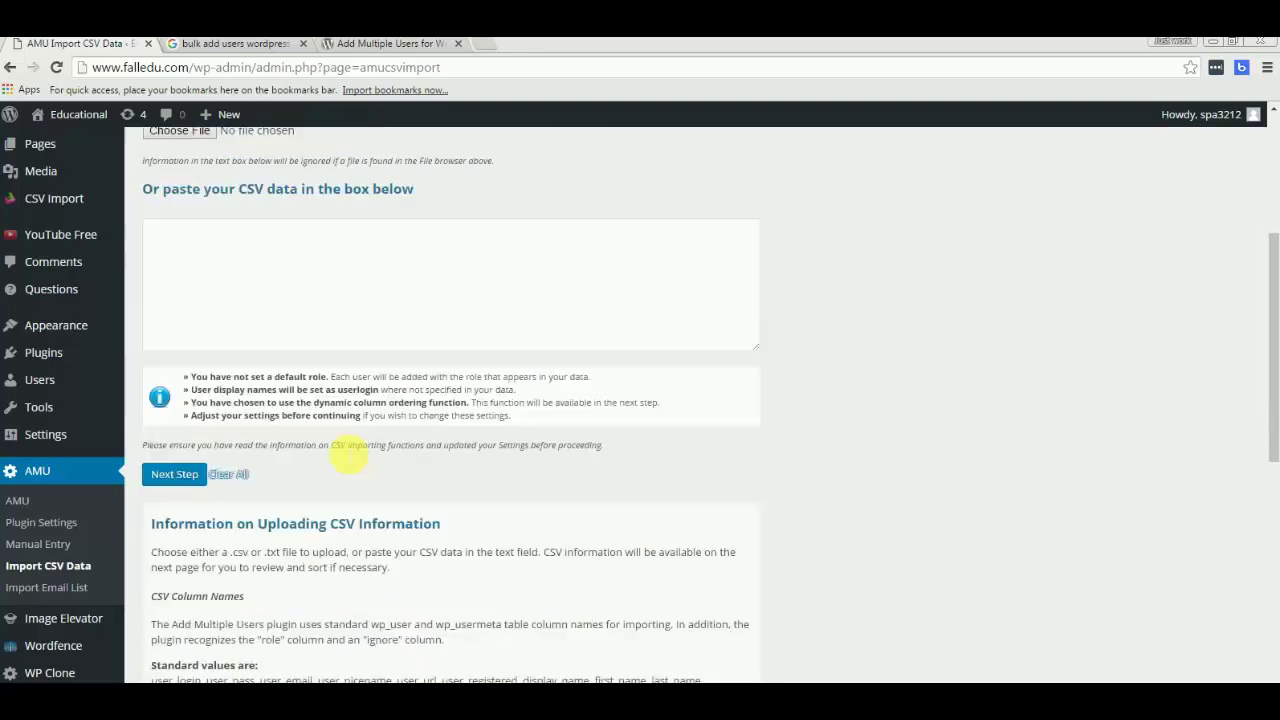
pyautogui.scroll(-3, 447, 476)
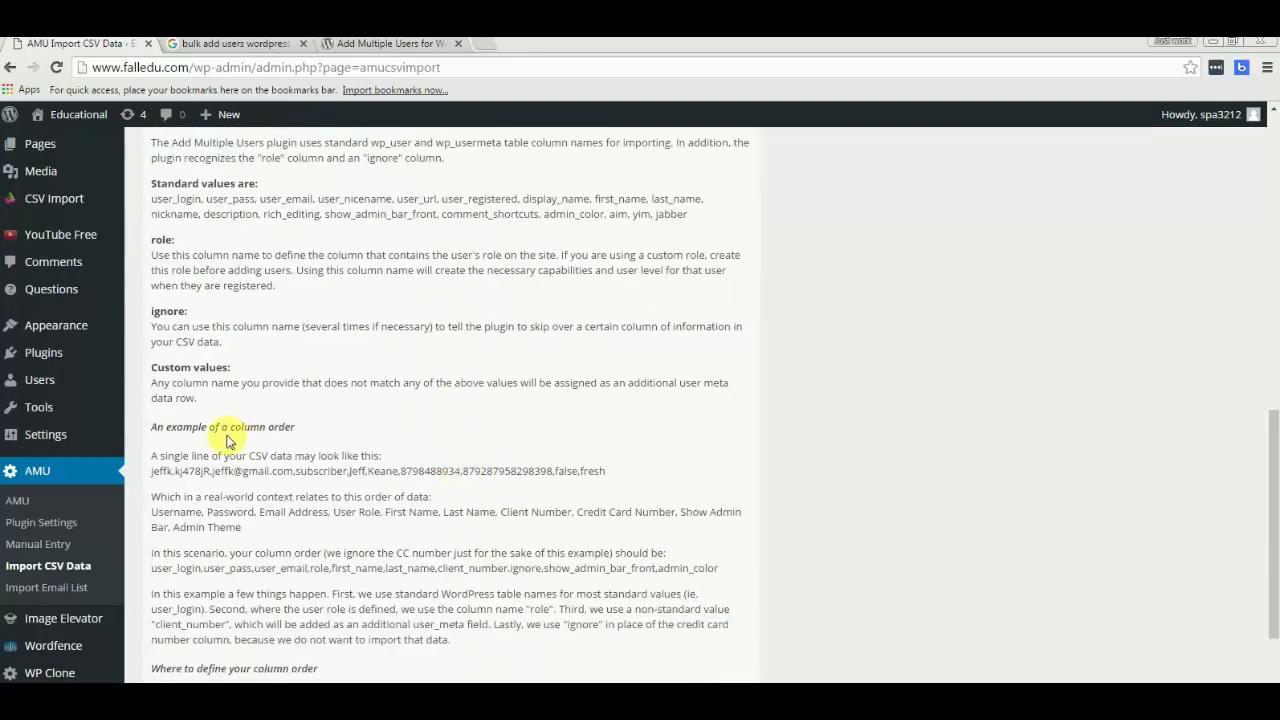
pyautogui.doubleClick(185, 468)
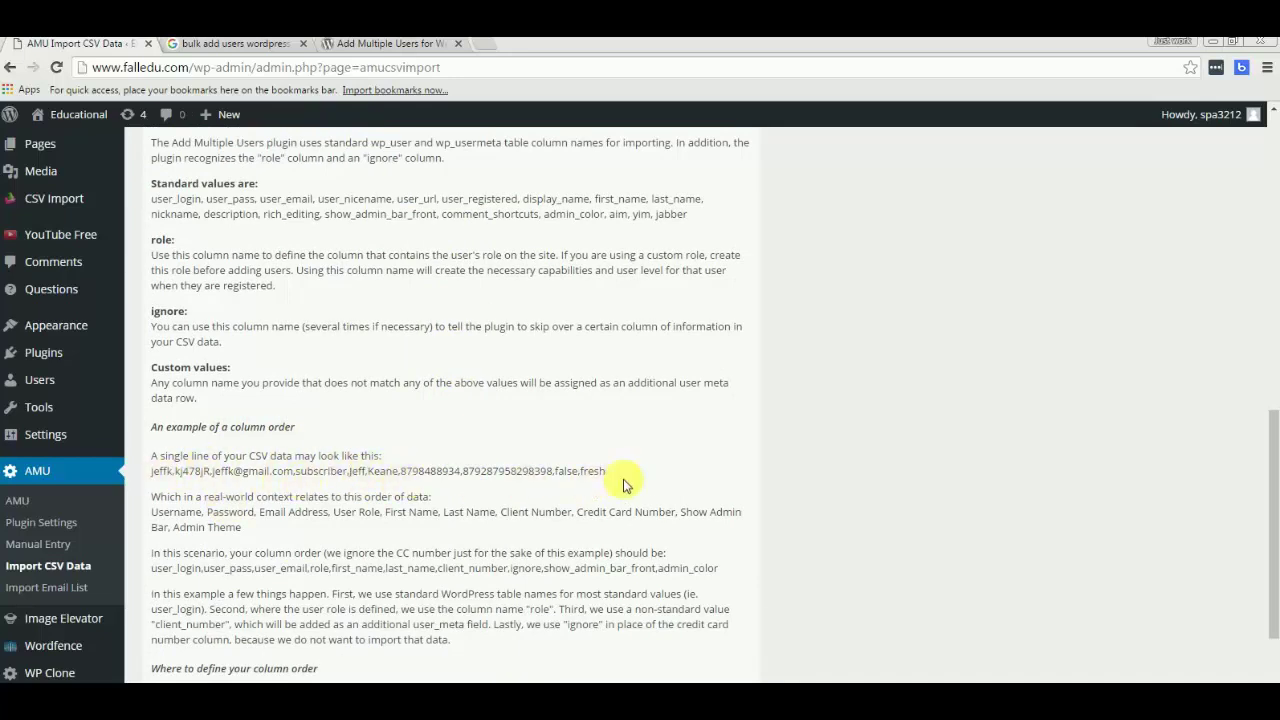
pyautogui.scroll(-1, 390, 500)
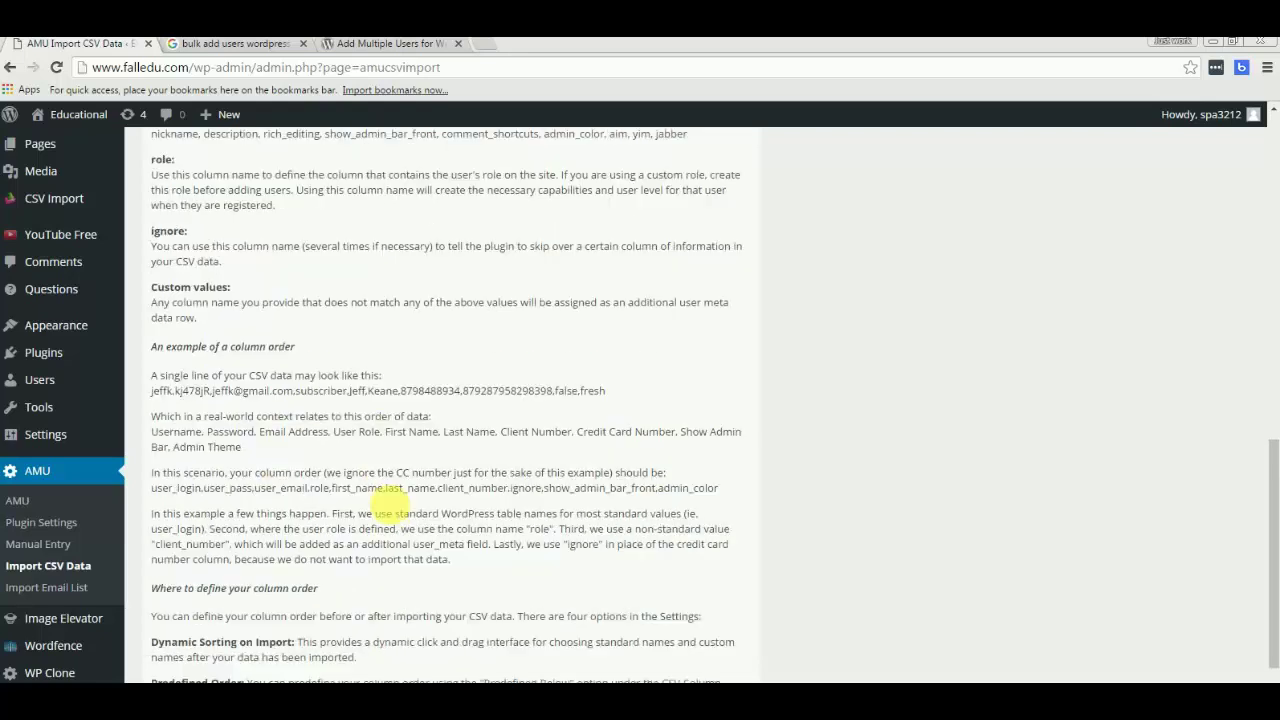
pyautogui.scroll(-1, 390, 505)
pyautogui.scroll(3, 391, 511)
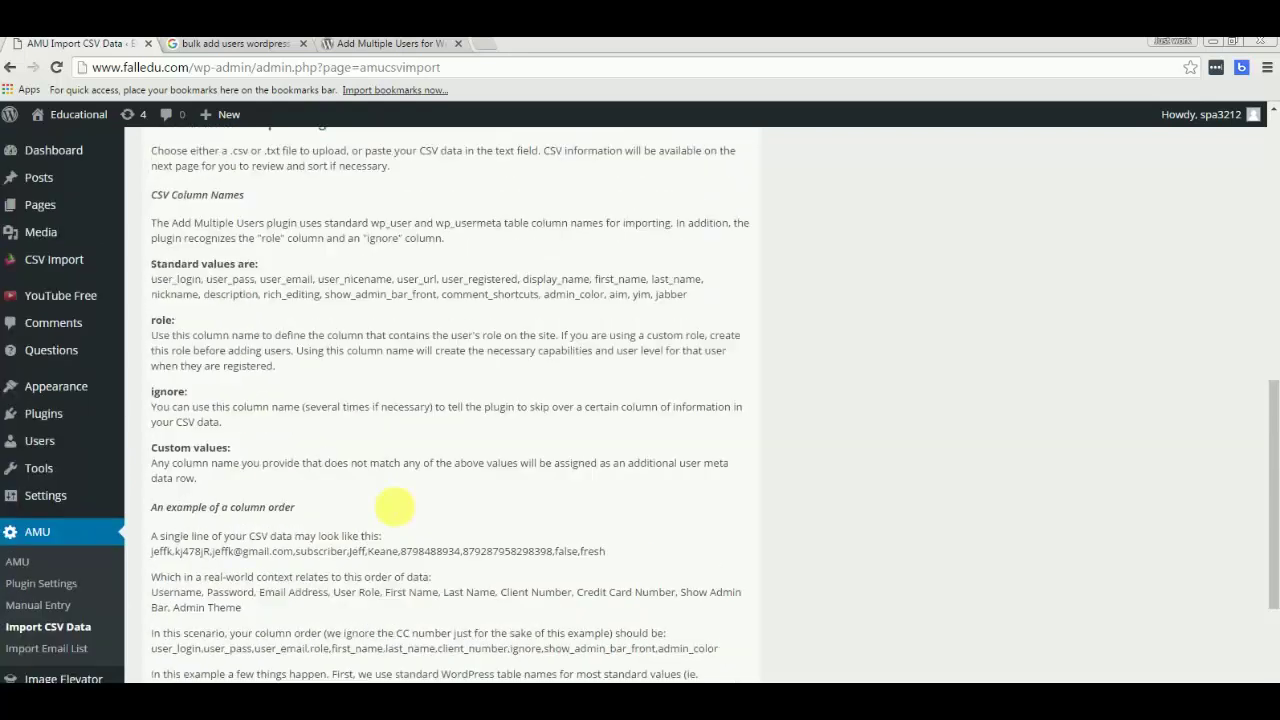
pyautogui.scroll(-2, 405, 505)
pyautogui.scroll(10, 400, 480)
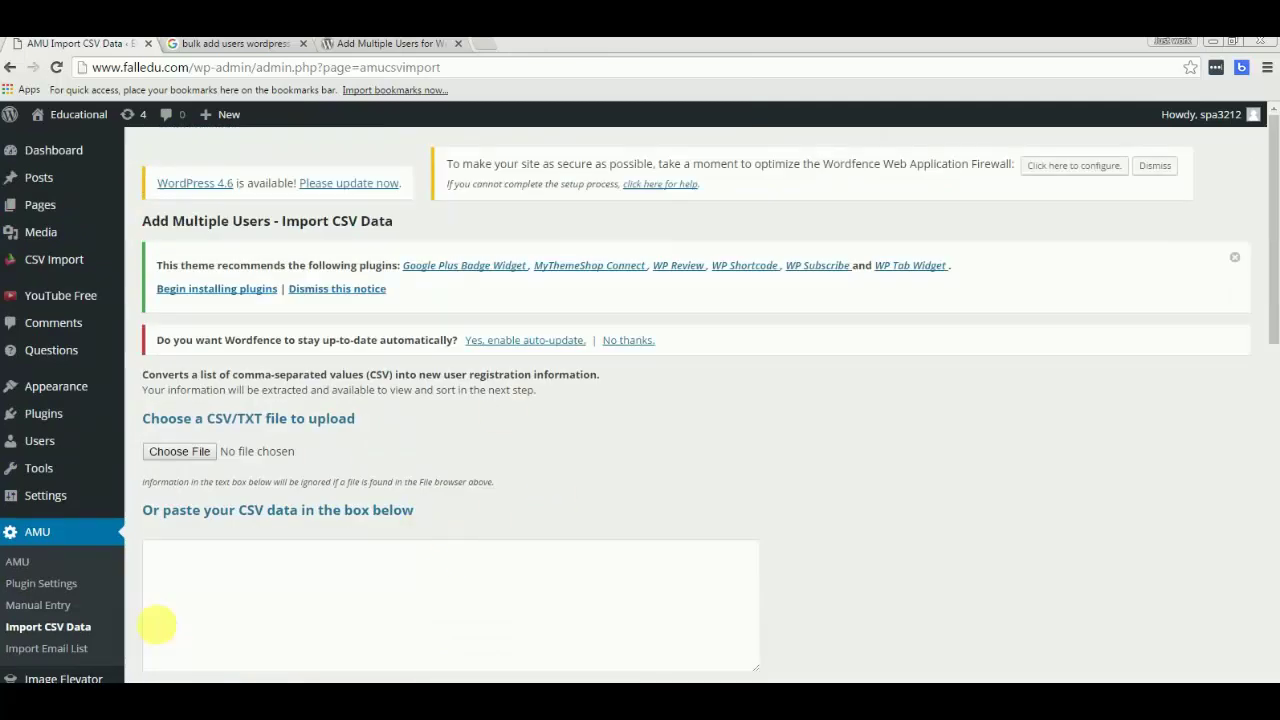
# In AMU Manual Entry, create a blank form for 10 new users.
pyautogui.click(42, 608)
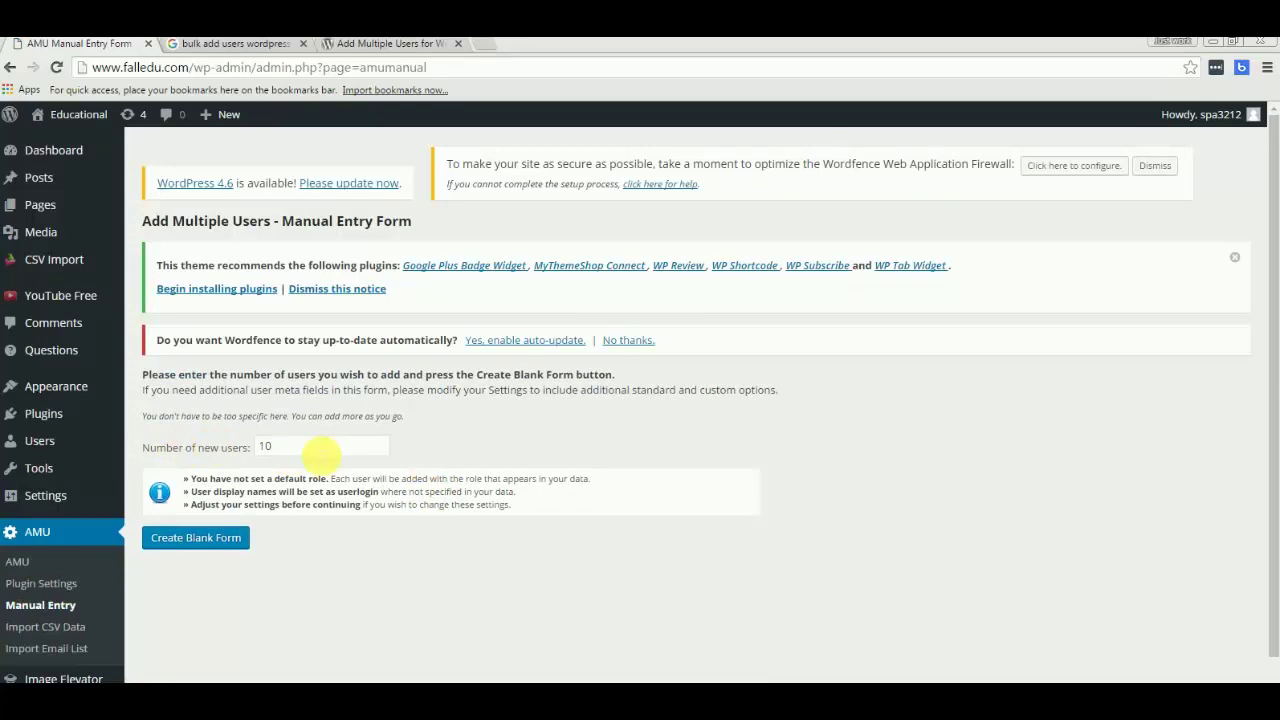
pyautogui.click(310, 445)
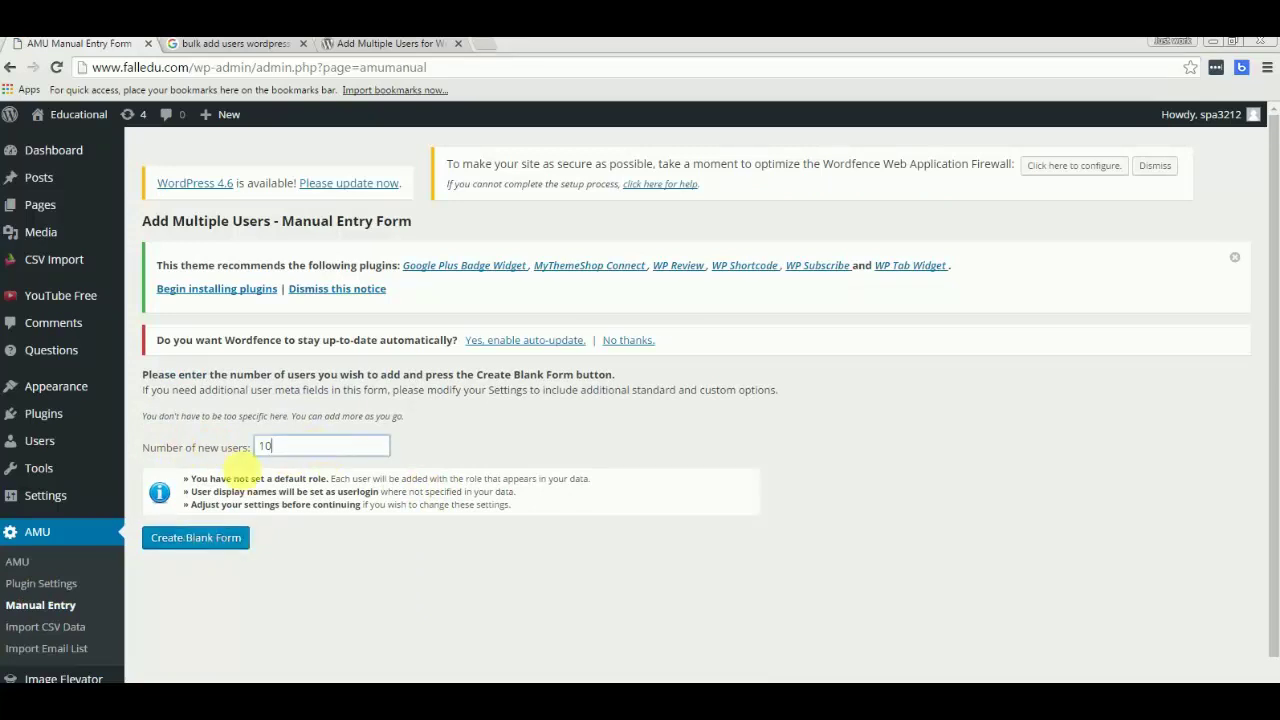
pyautogui.click(220, 546)
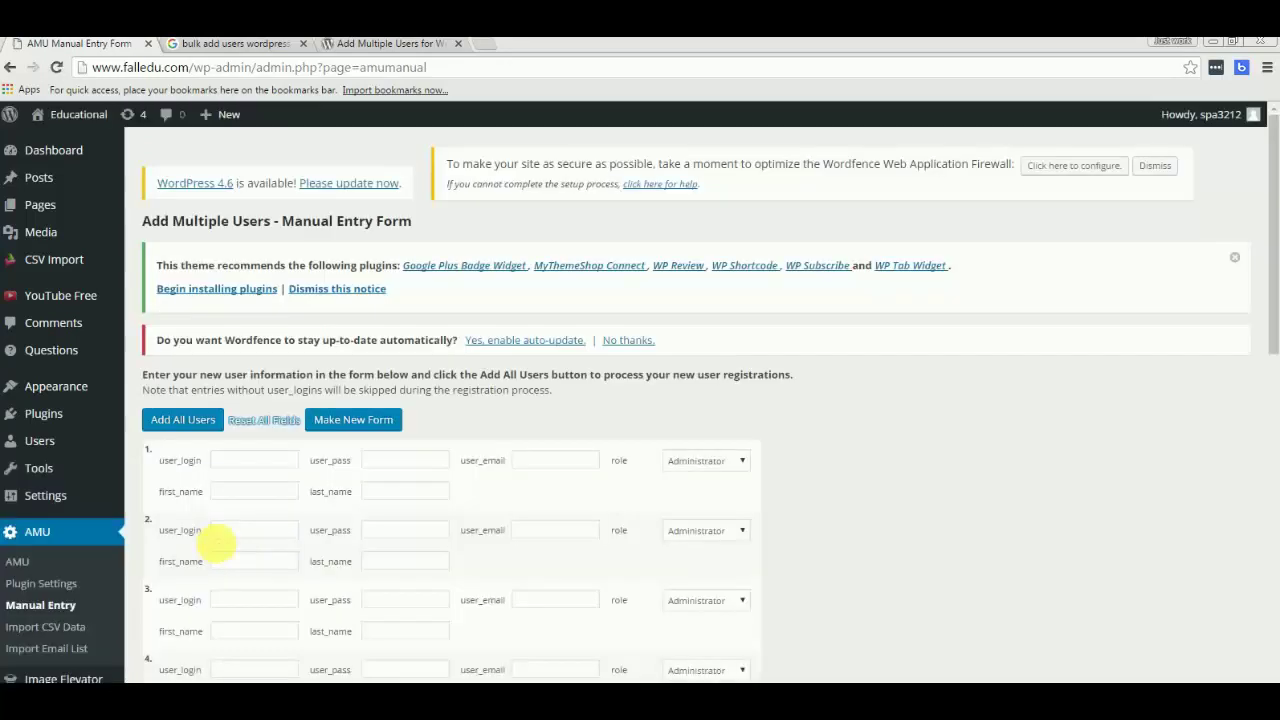
# Go through row 1's user_login, password and email fields.
pyautogui.scroll(-5, 826, 428)
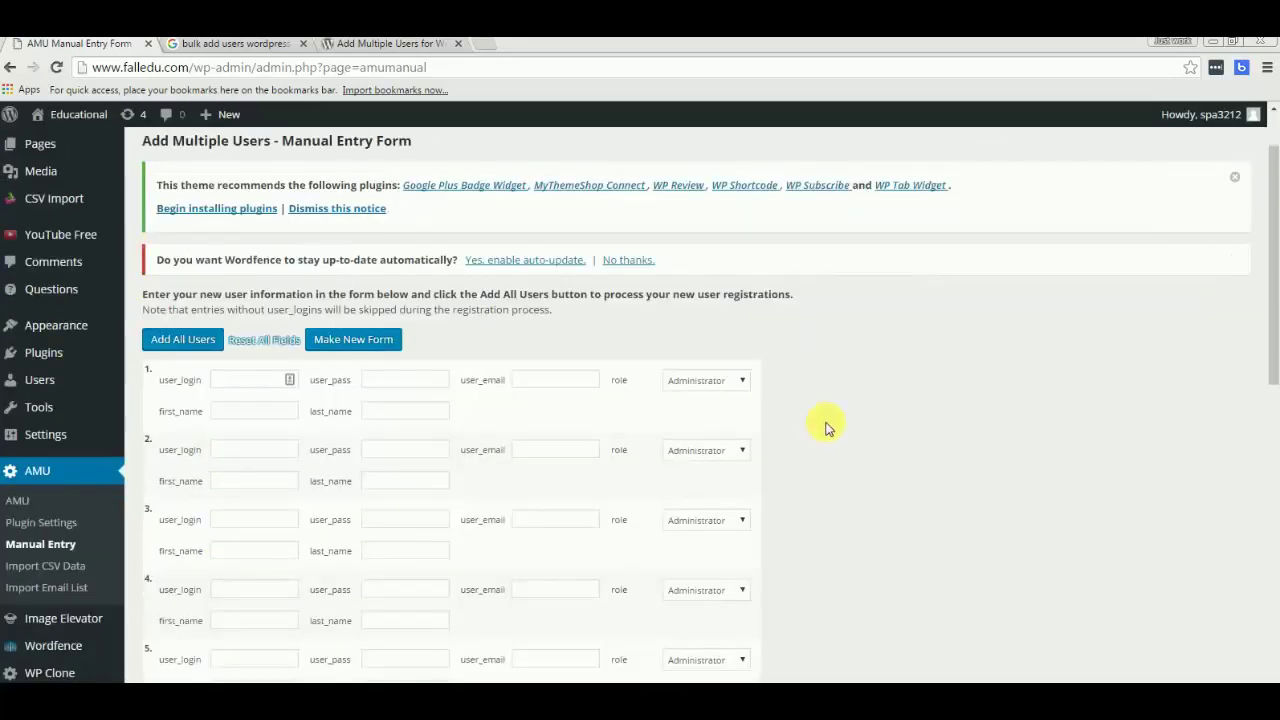
pyautogui.scroll(-1, 829, 423)
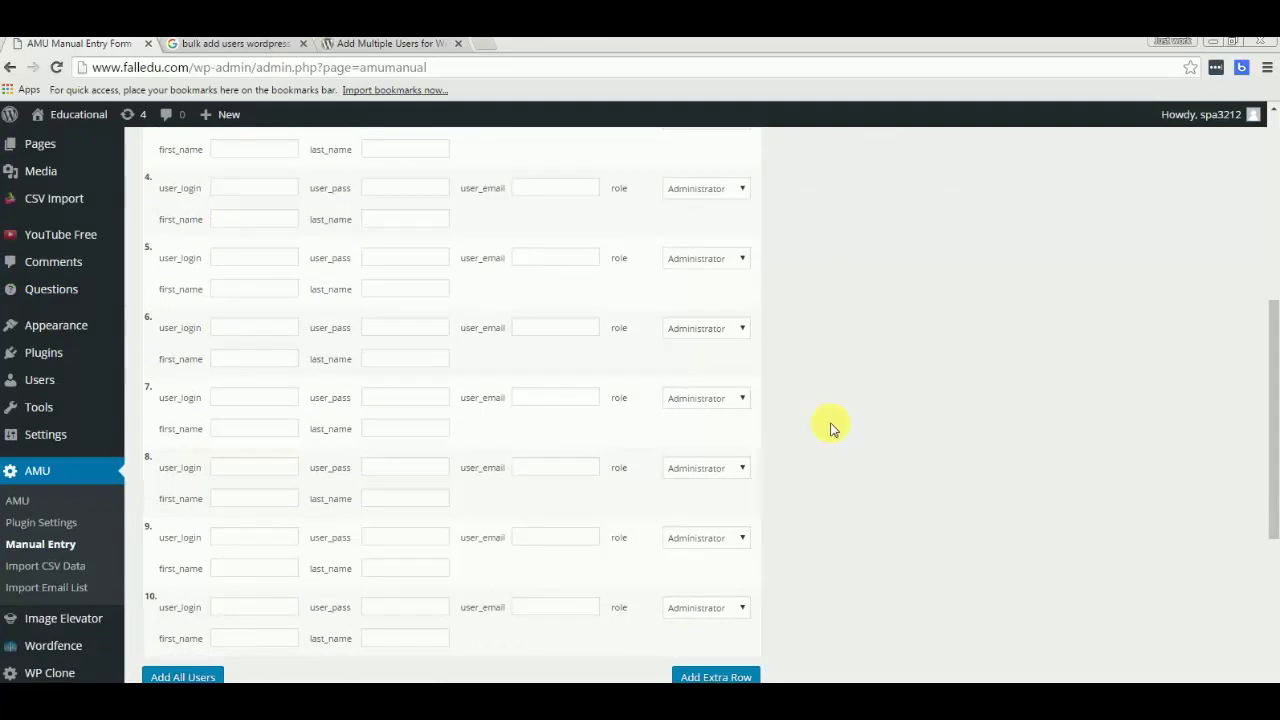
pyautogui.scroll(4, 845, 412)
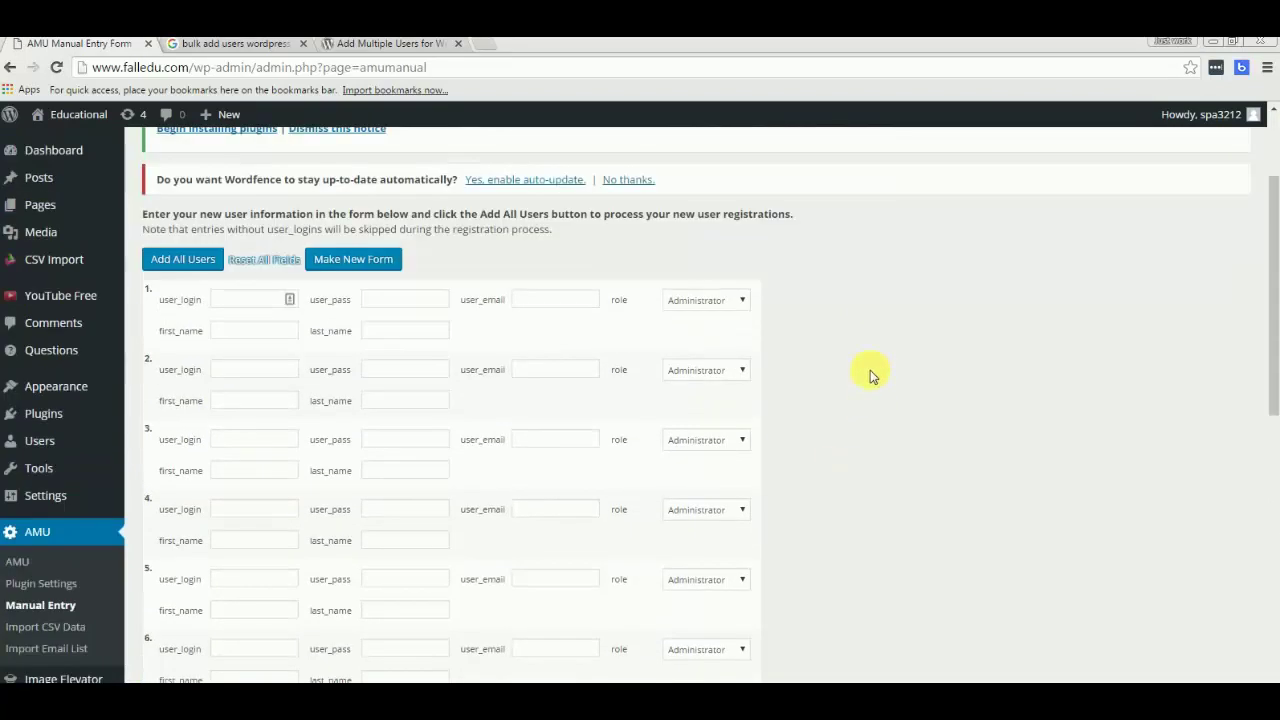
pyautogui.moveTo(280, 300)
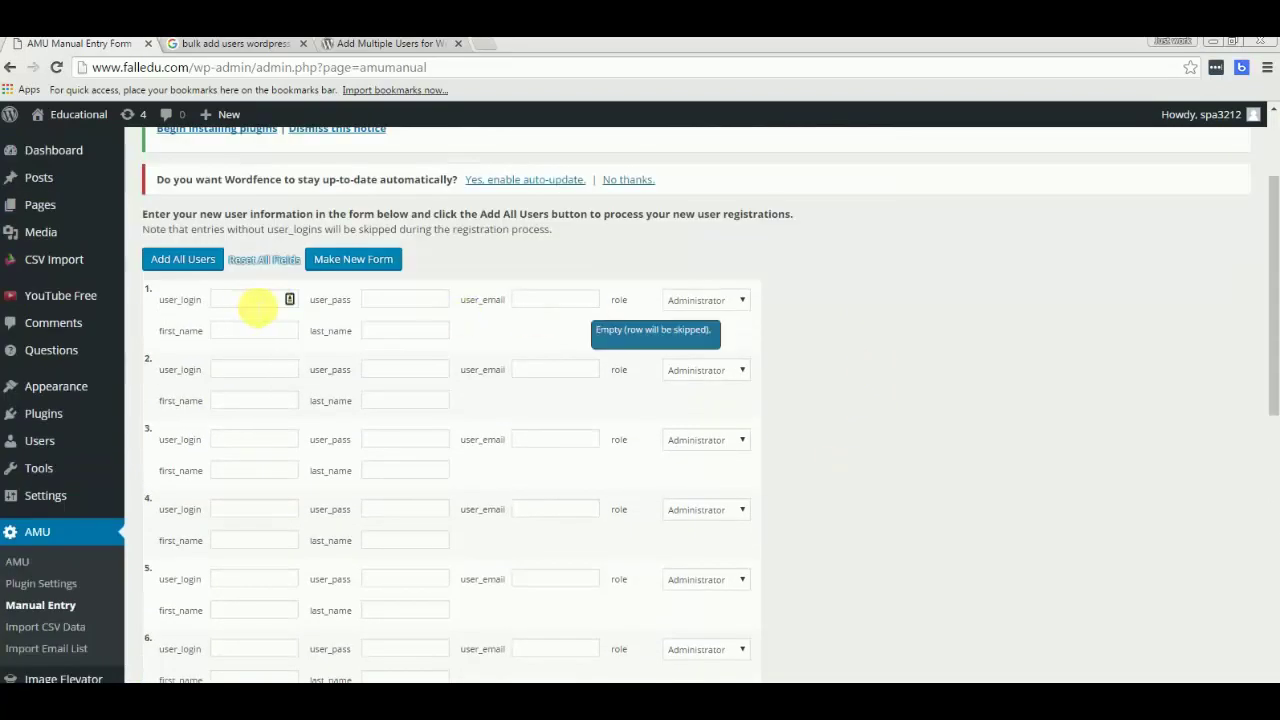
pyautogui.click(257, 306)
pyautogui.scroll(-4, 252, 302)
pyautogui.scroll(5, 251, 300)
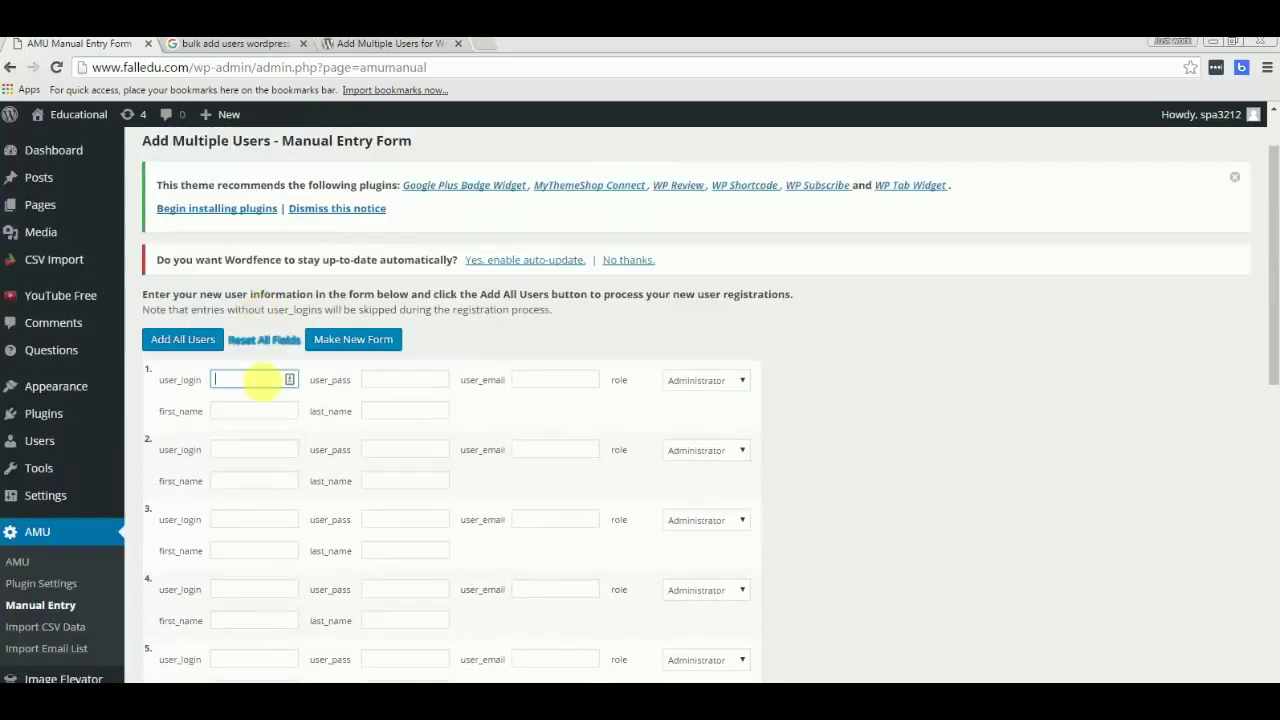
pyautogui.moveTo(245, 378)
pyautogui.click(372, 382)
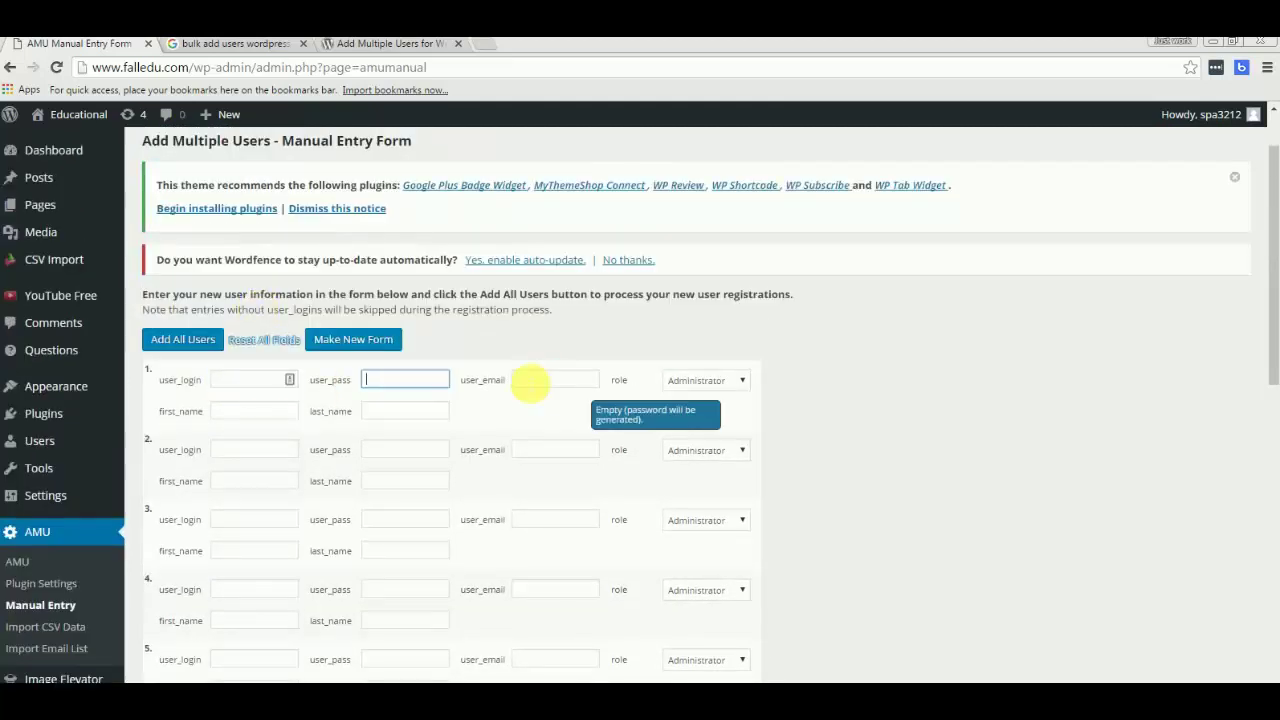
pyautogui.click(549, 381)
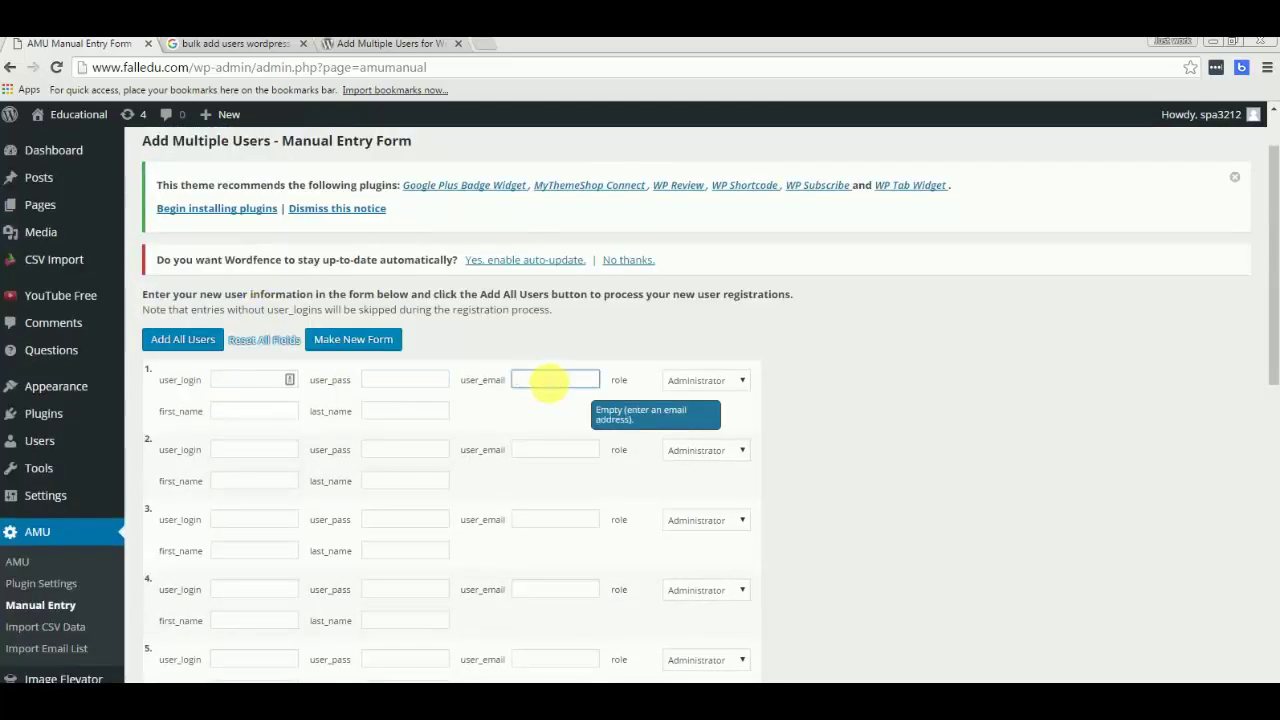
# Set row 1's role to Subscriber and check its first_name and last_name fields.
pyautogui.click(722, 381)
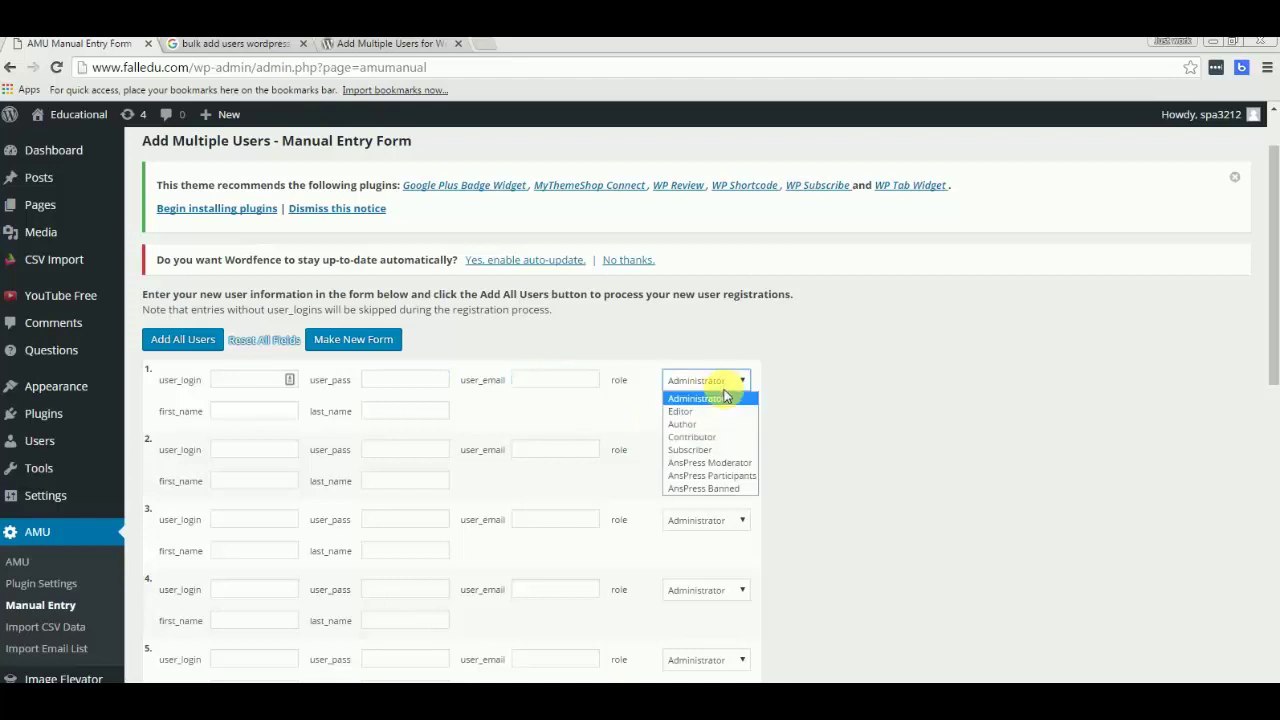
pyautogui.click(694, 449)
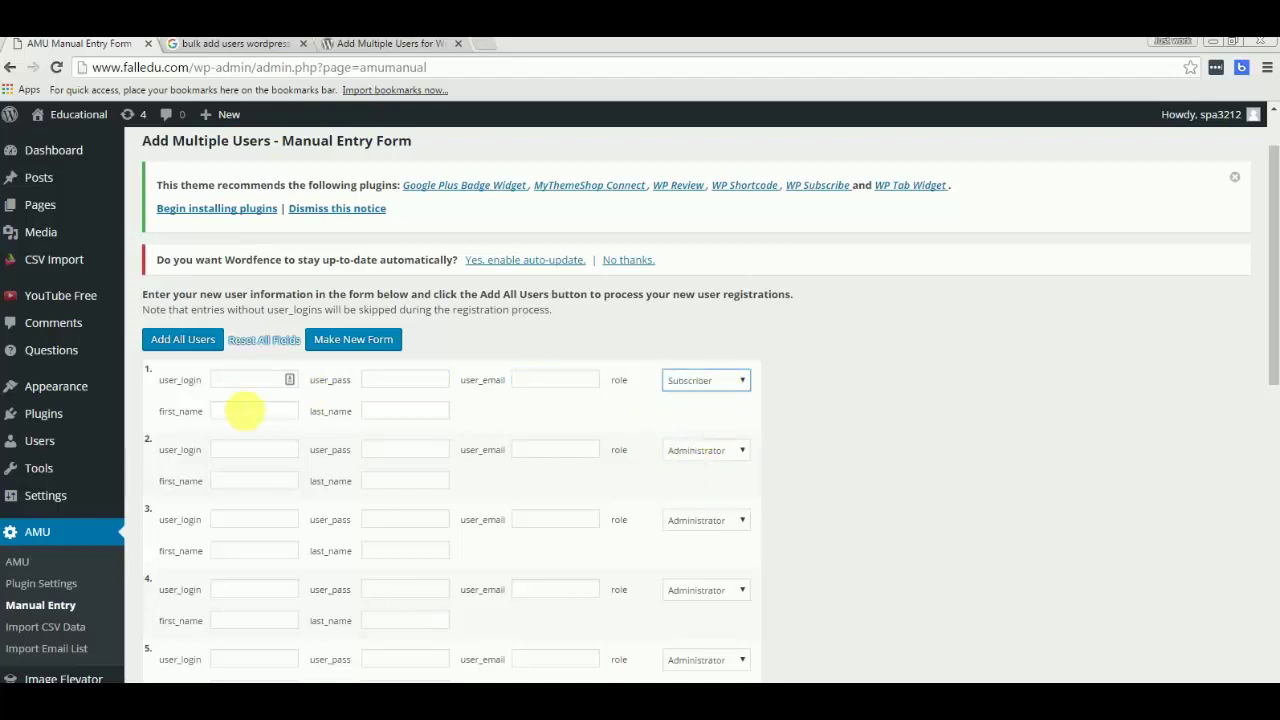
pyautogui.click(251, 411)
pyautogui.click(395, 415)
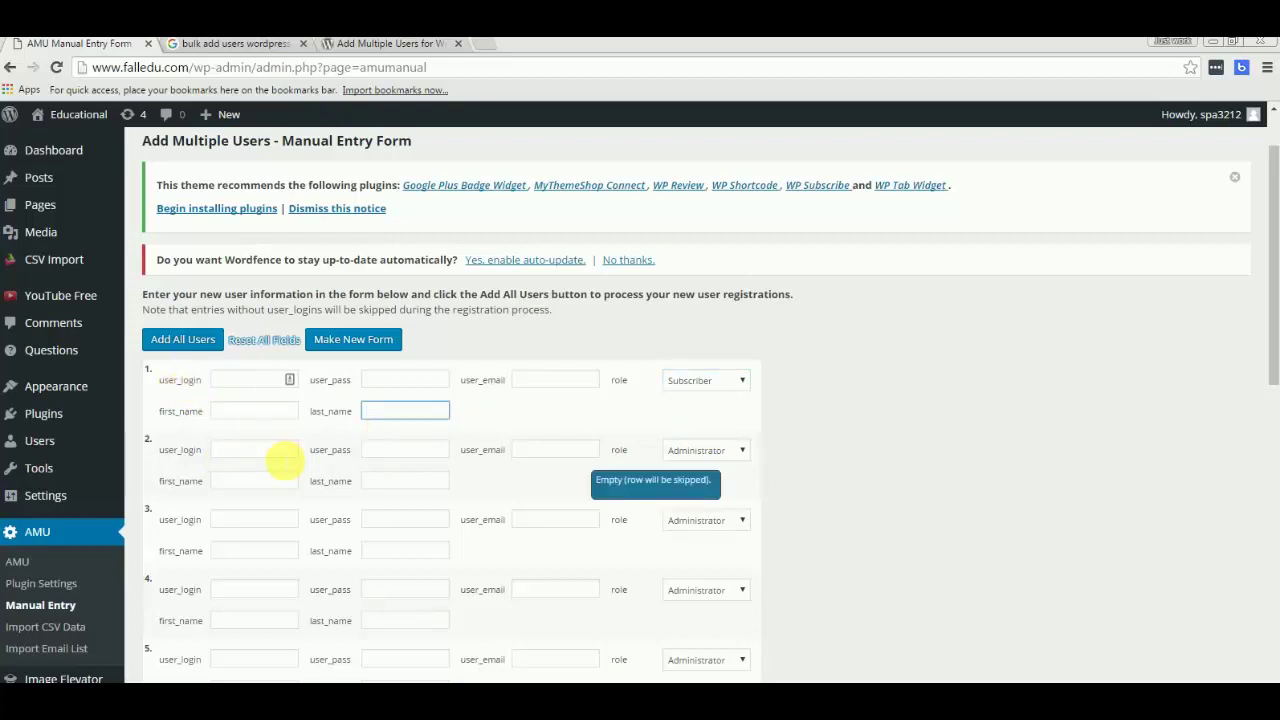
pyautogui.scroll(-1, 280, 460)
pyautogui.scroll(-5, 292, 455)
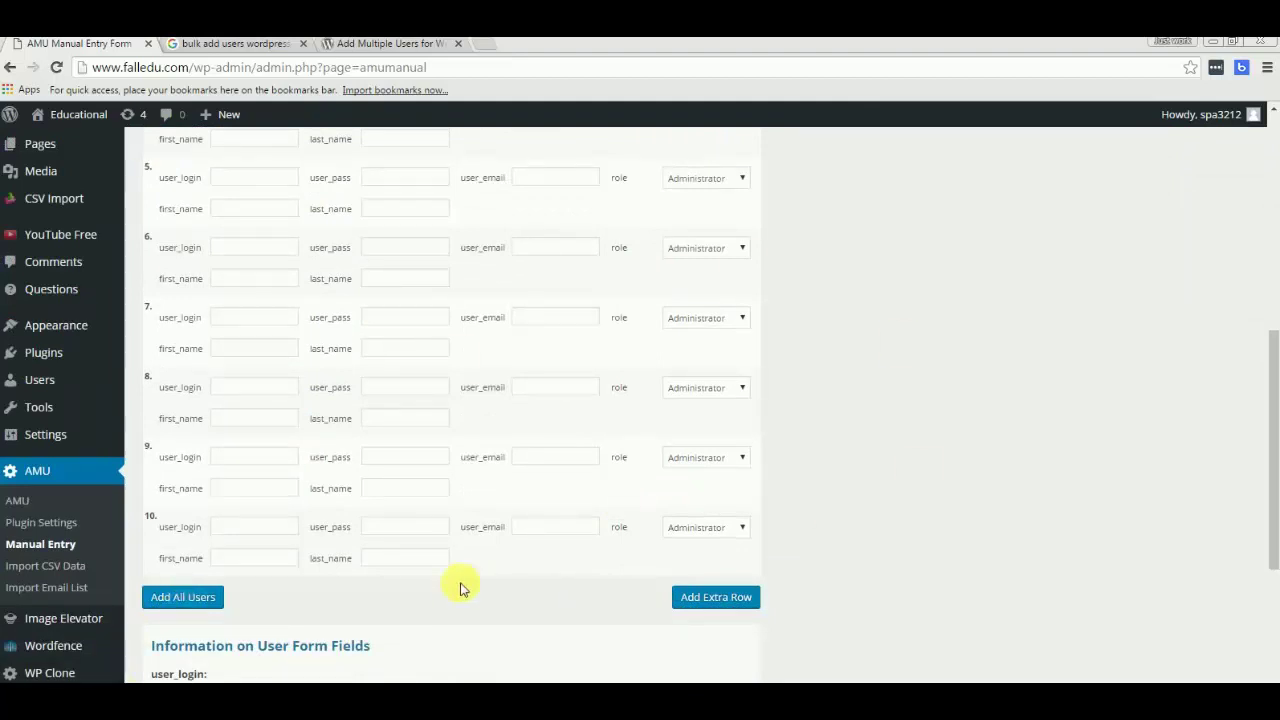
# Add blank user rows 11 and 12, then scroll back to the form's top.
pyautogui.click(727, 597)
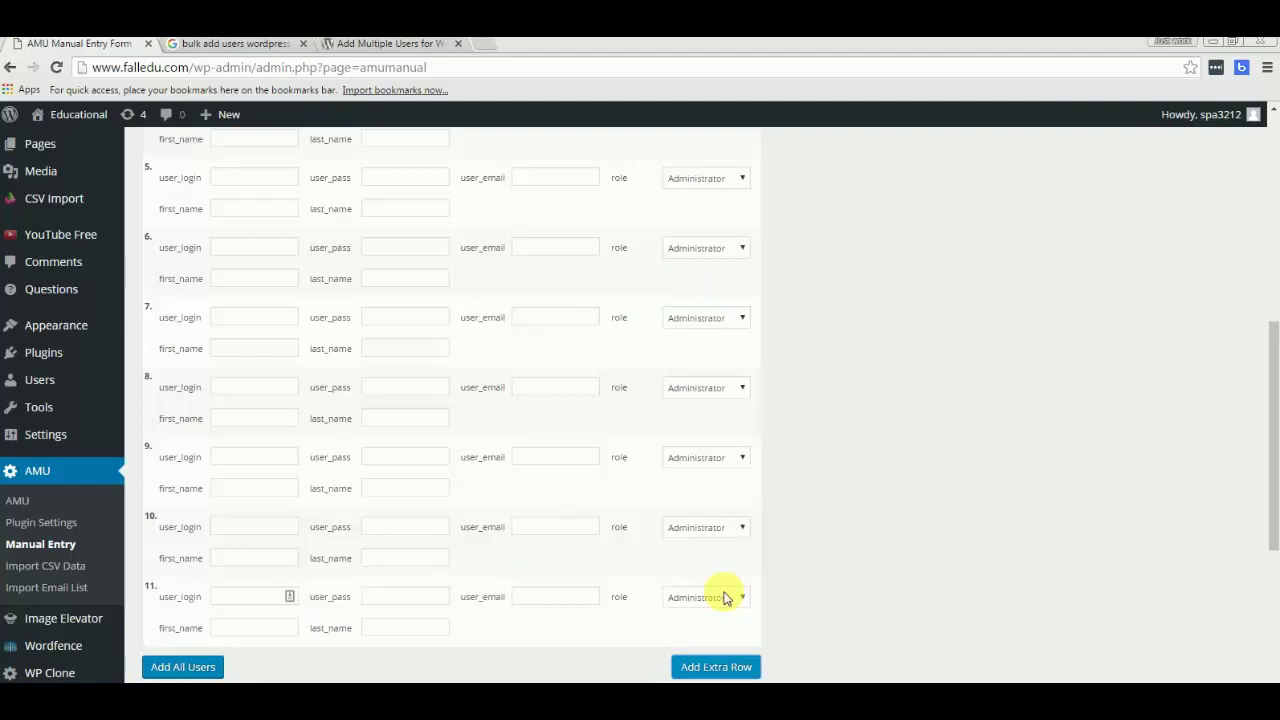
pyautogui.scroll(-2, 725, 595)
pyautogui.click(716, 506)
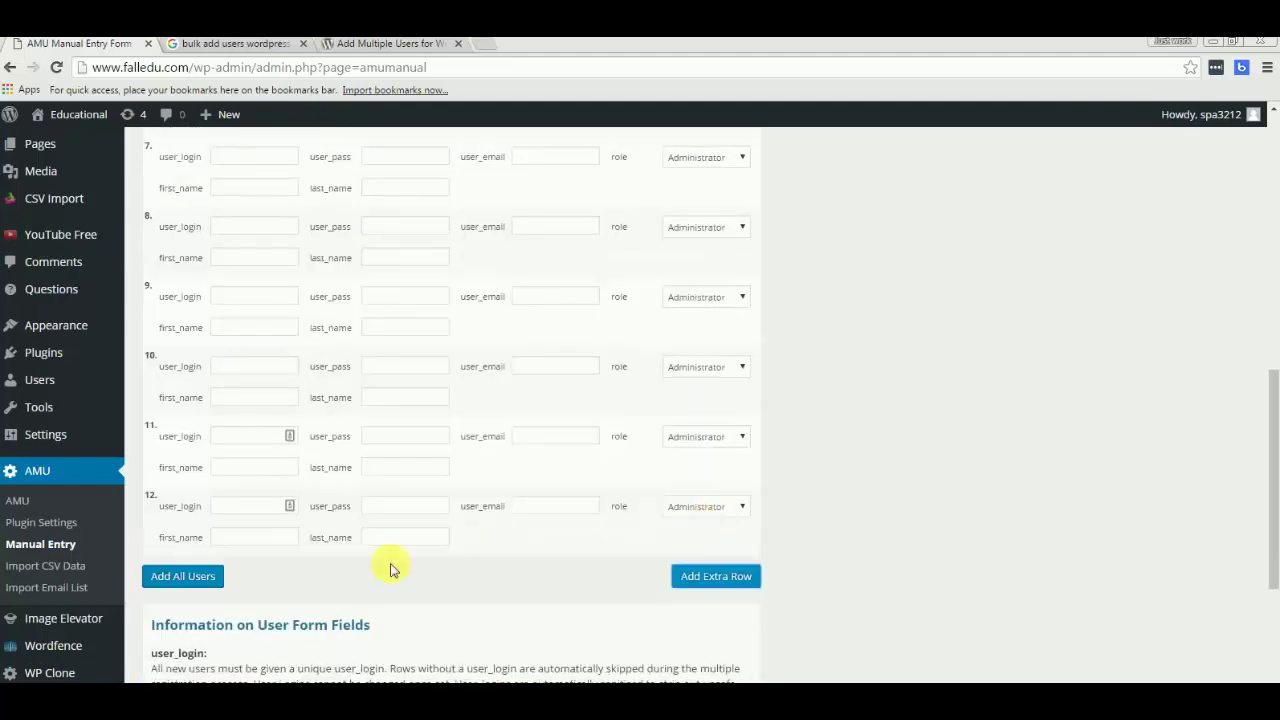
pyautogui.scroll(-4, 314, 555)
pyautogui.scroll(6, 314, 560)
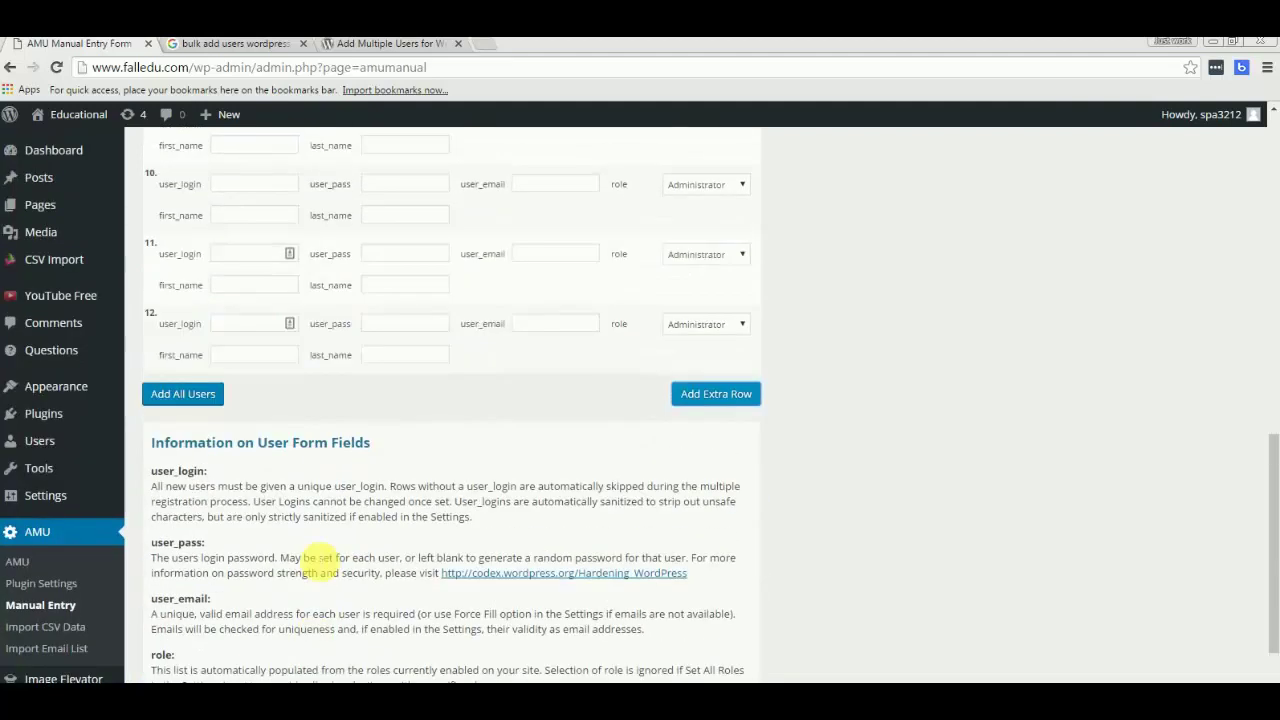
pyautogui.scroll(5, 340, 573)
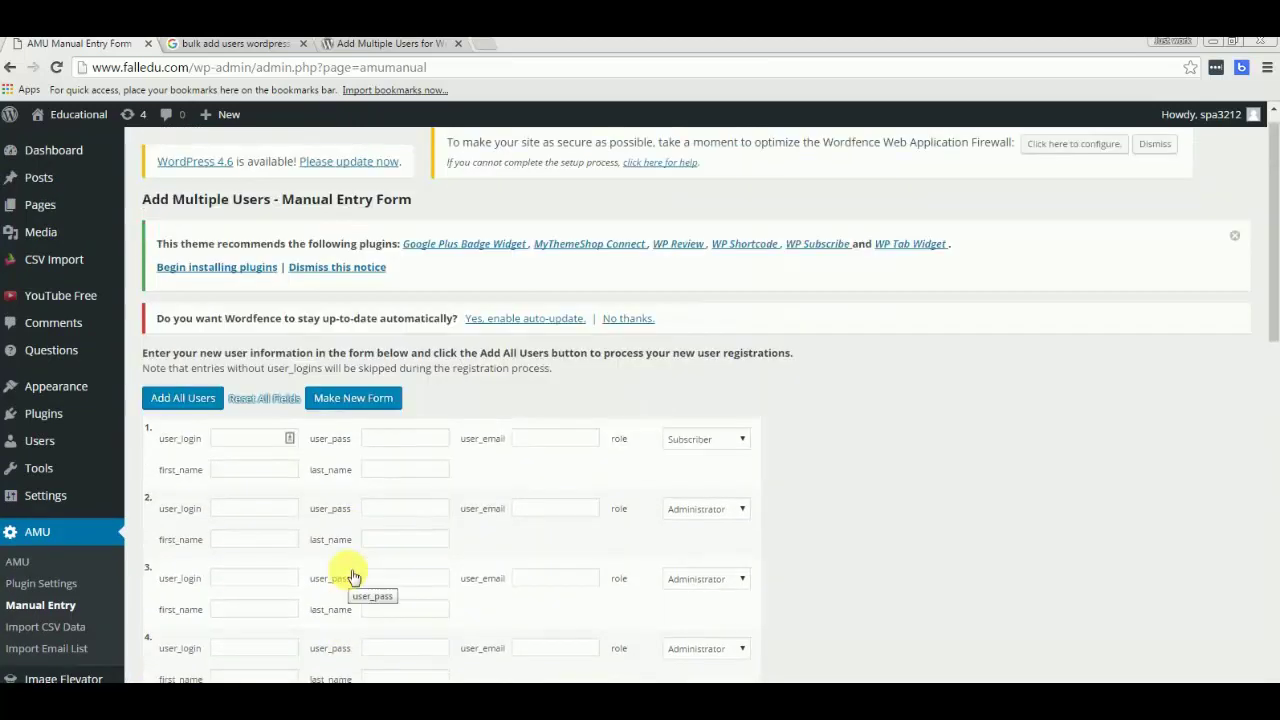